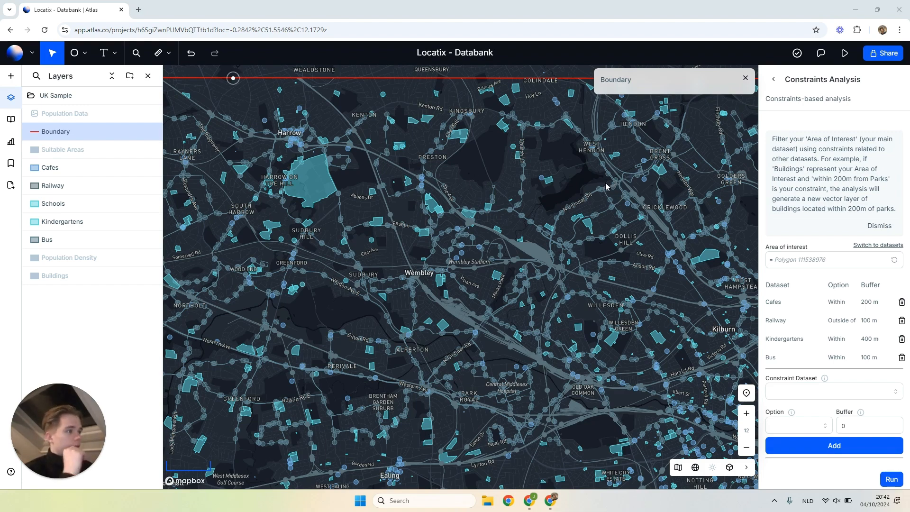
- Leave the current constraints analysis and move the Suitable Areas layer above the Boundary layer
{"action": "scroll", "coordinate": [606, 185], "scroll_direction": "down", "scroll_amount": 2}
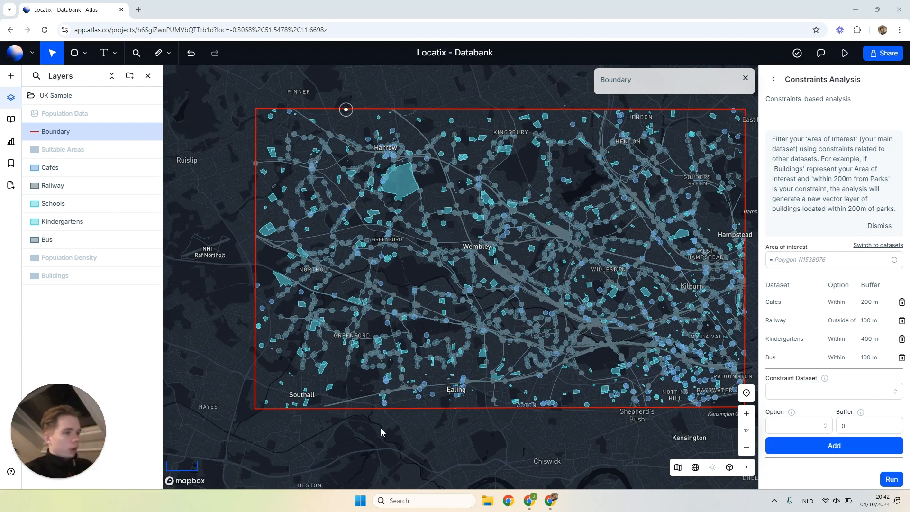
{"action": "left_click_drag", "start_coordinate": [327, 445], "coordinate": [319, 446]}
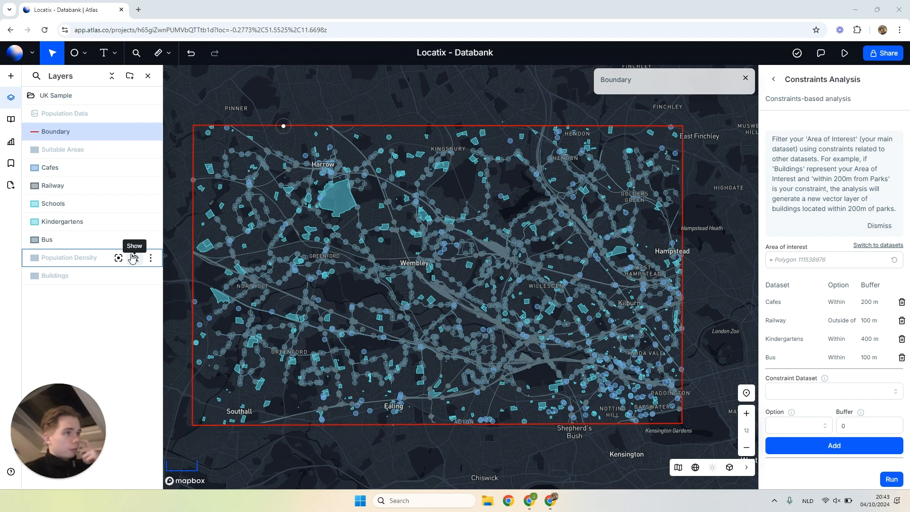
{"action": "left_click", "coordinate": [779, 83]}
{"action": "left_click", "coordinate": [781, 84]}
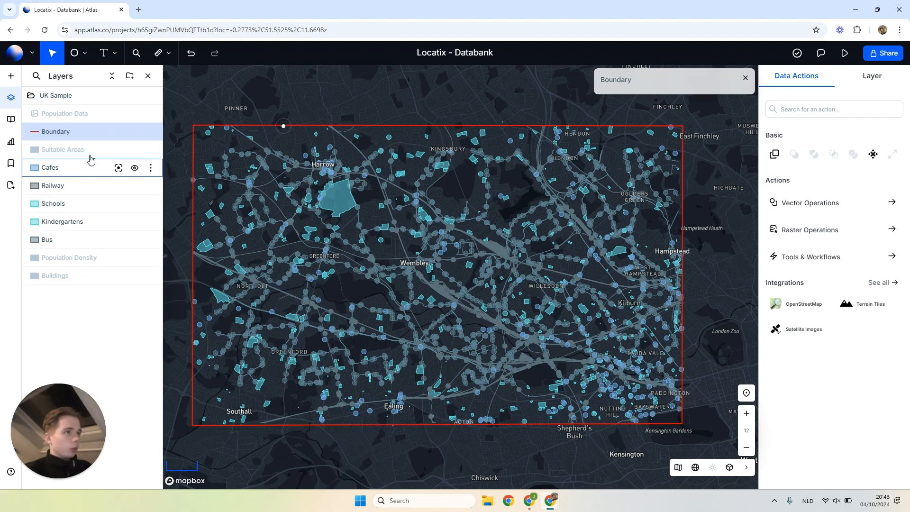
{"action": "mouse_move", "coordinate": [95, 157]}
{"action": "left_mouse_down"}
{"action": "mouse_move", "coordinate": [92, 126]}
{"action": "mouse_move", "coordinate": [93, 141]}
{"action": "left_mouse_up"}
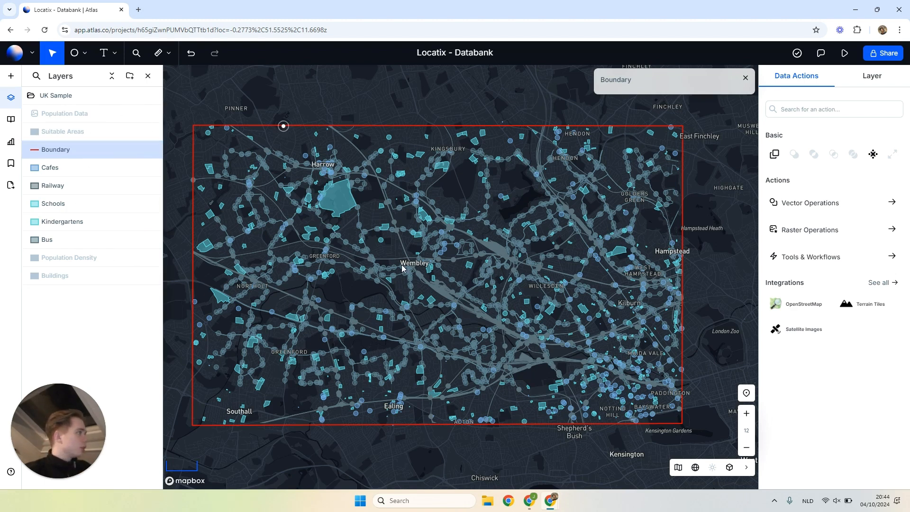
- Start a new Constraints Analysis from the tools and workflows
{"action": "left_click", "coordinate": [819, 265]}
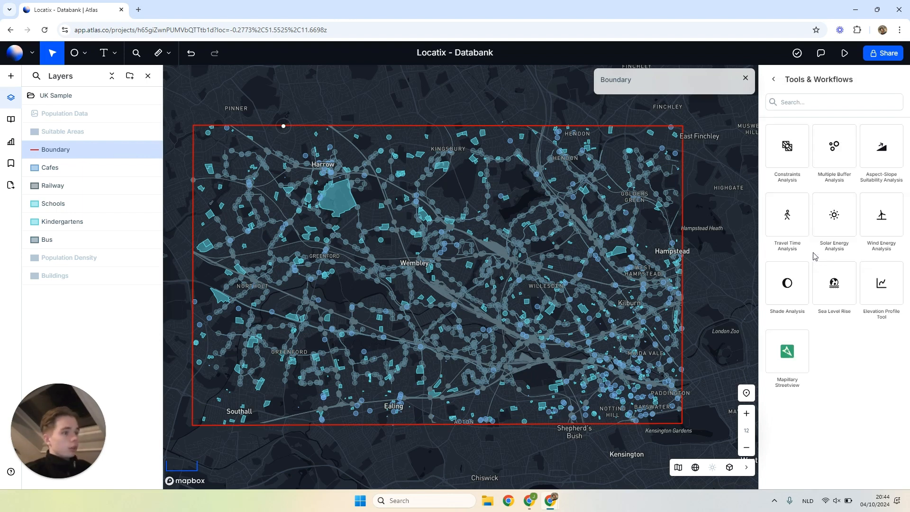
{"action": "left_click", "coordinate": [787, 166]}
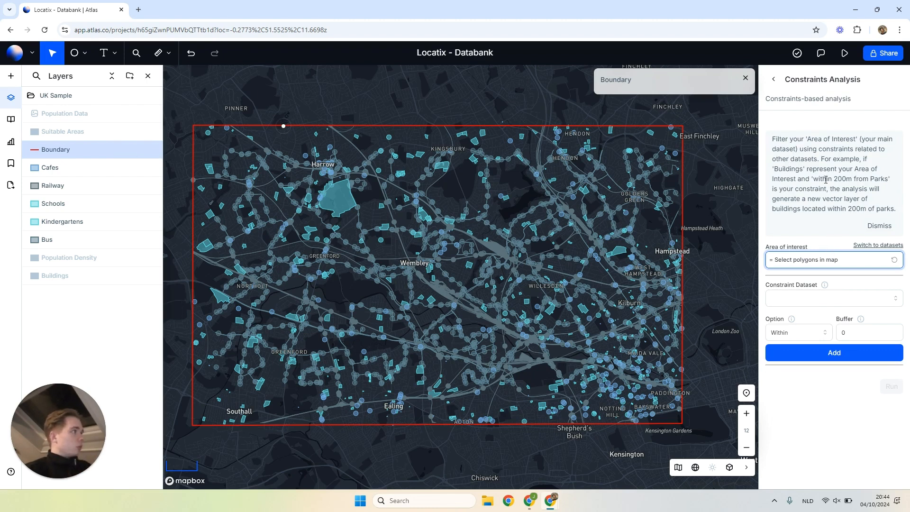
{"action": "left_click_drag", "start_coordinate": [794, 139], "coordinate": [838, 169]}
{"action": "left_click", "coordinate": [842, 171]}
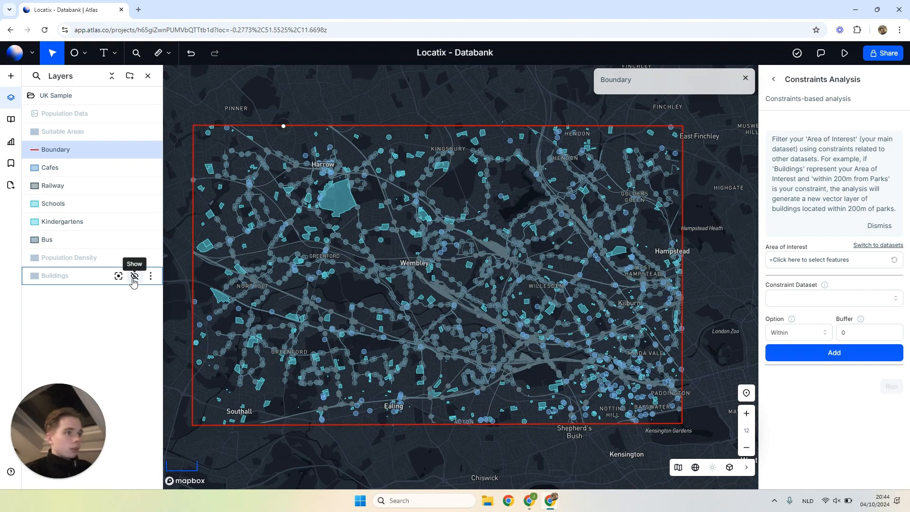
- Show the Buildings layer on the map and set the Buildings dataset as the analysis's area of interest
{"action": "left_click", "coordinate": [134, 276]}
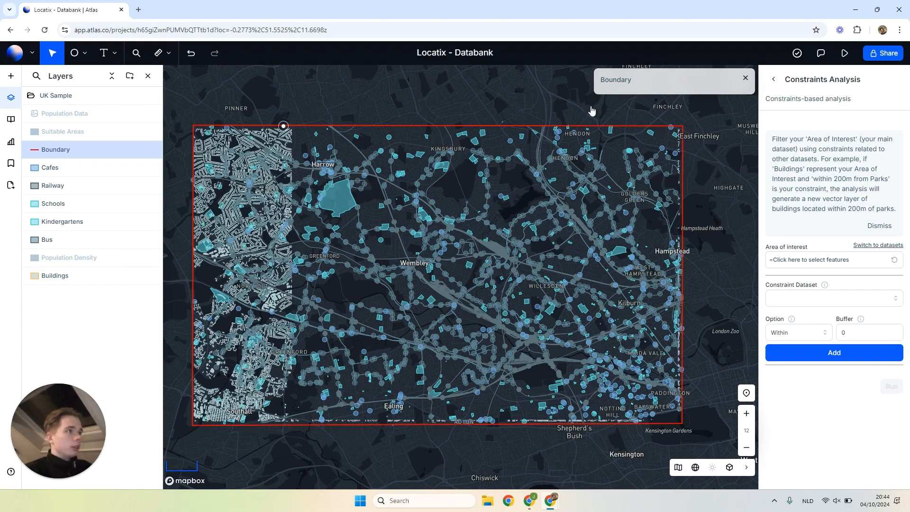
{"action": "left_click", "coordinate": [801, 263]}
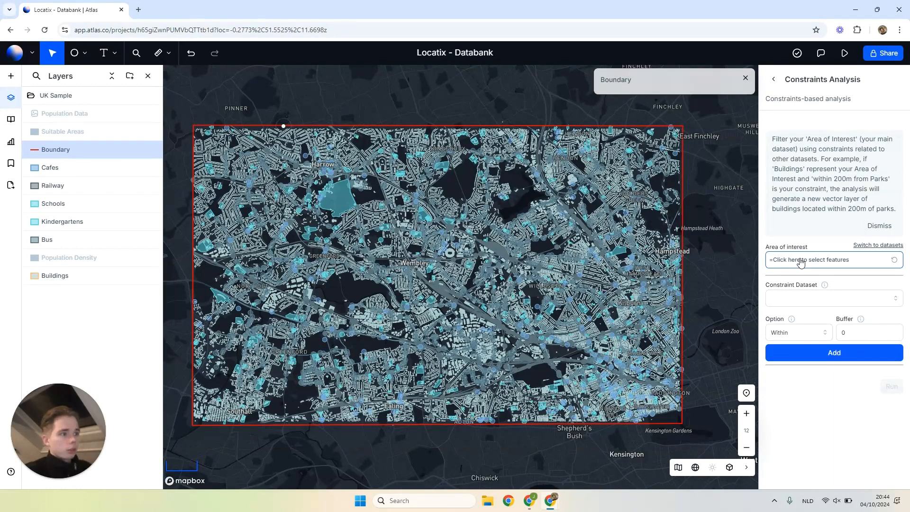
{"action": "left_click", "coordinate": [802, 267]}
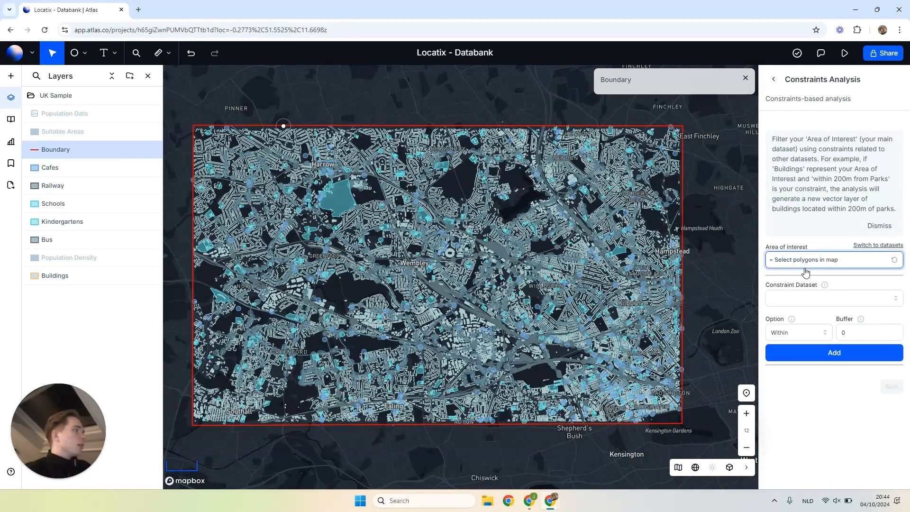
{"action": "left_click", "coordinate": [883, 246]}
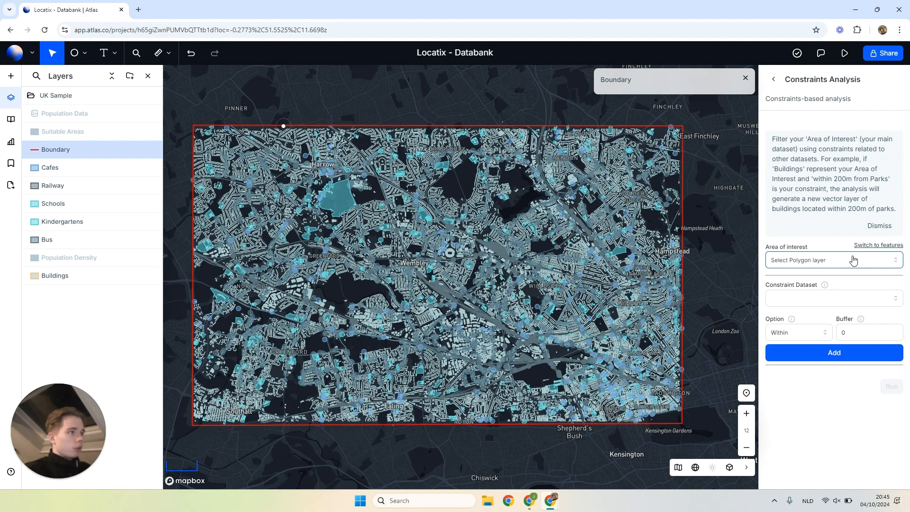
{"action": "left_click", "coordinate": [876, 259]}
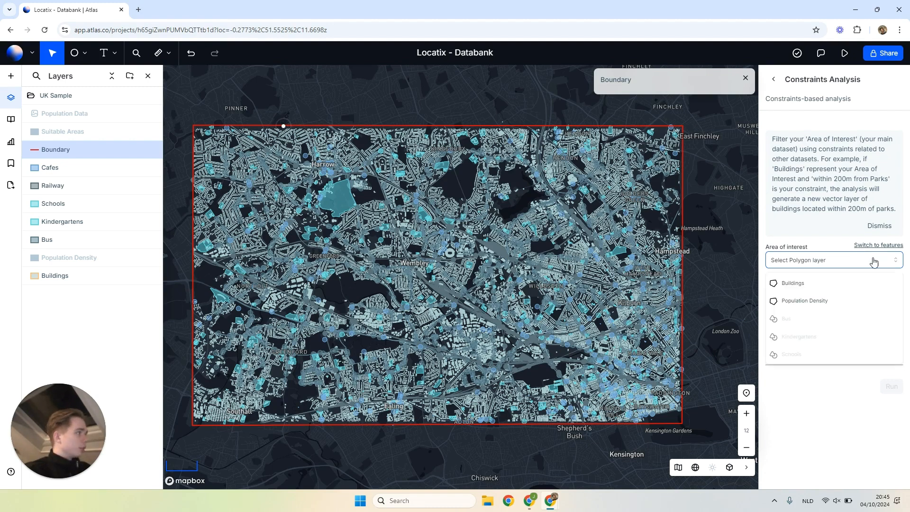
{"action": "left_click", "coordinate": [846, 284]}
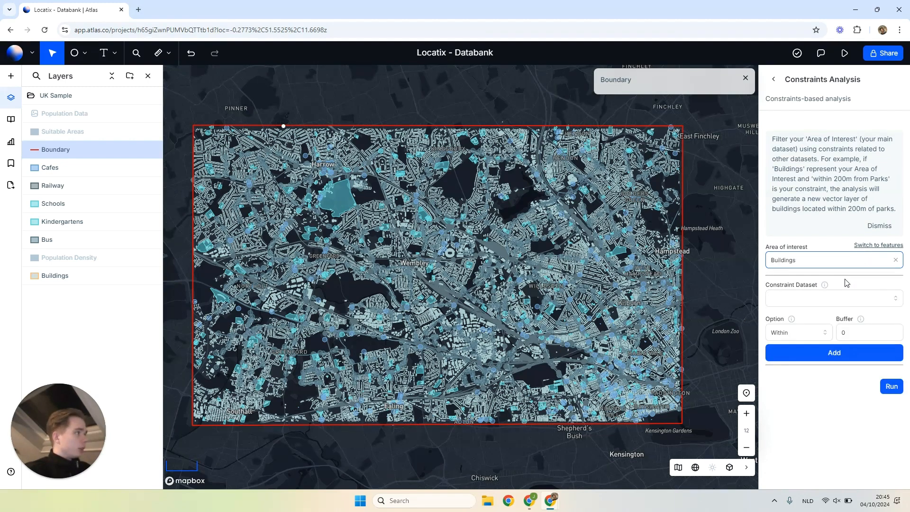
- Add a constraint for the Cafes dataset with the Within option and a 300 m buffer
{"action": "left_click", "coordinate": [832, 302]}
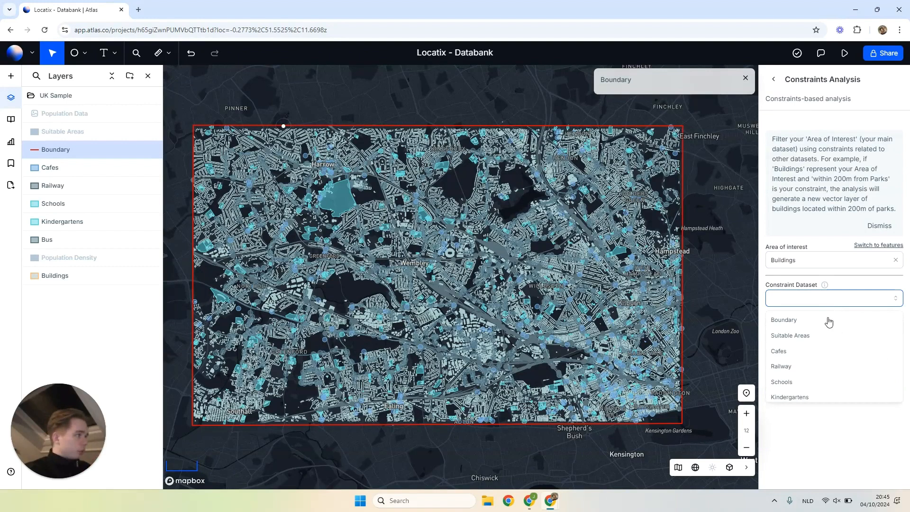
{"action": "left_click", "coordinate": [801, 354]}
{"action": "left_click", "coordinate": [821, 338]}
{"action": "left_click", "coordinate": [851, 336]}
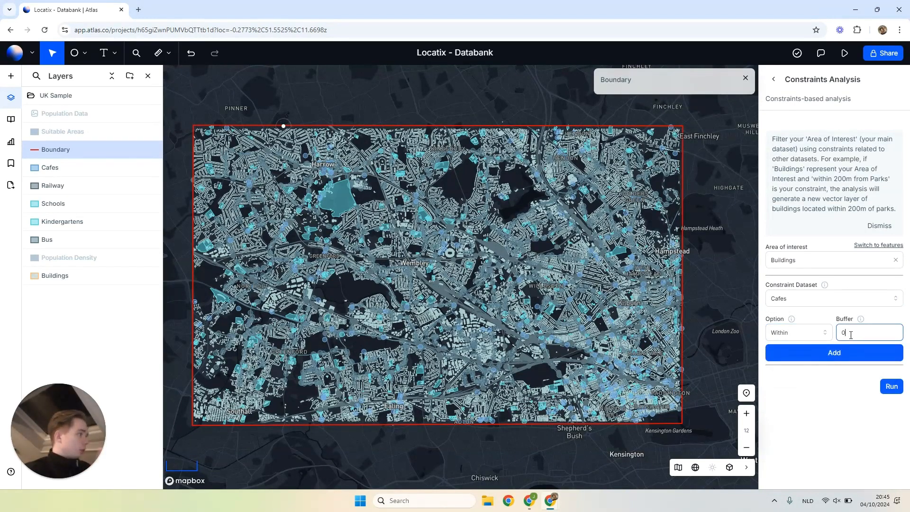
{"action": "type", "text": "300"}
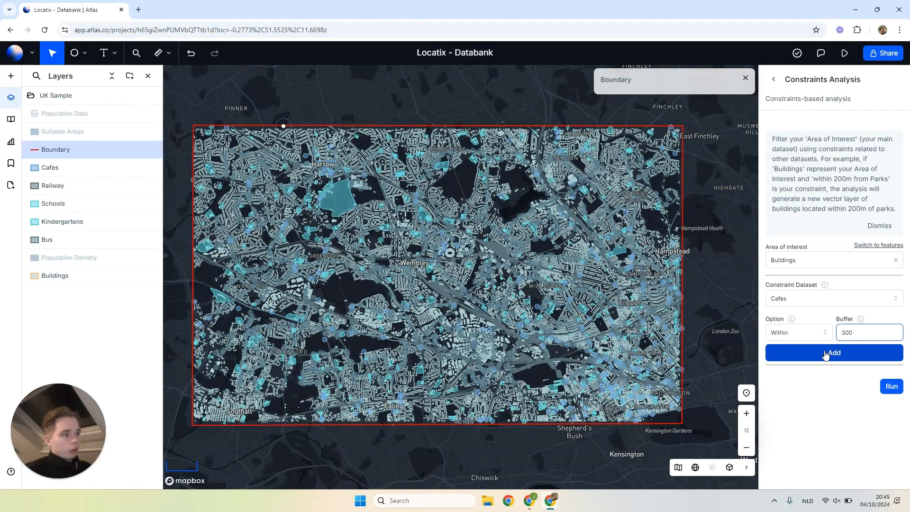
{"action": "left_click", "coordinate": [825, 354]}
- Add a constraint for the Railway dataset with the Outside of option and a 100 m buffer
{"action": "left_click", "coordinate": [812, 338]}
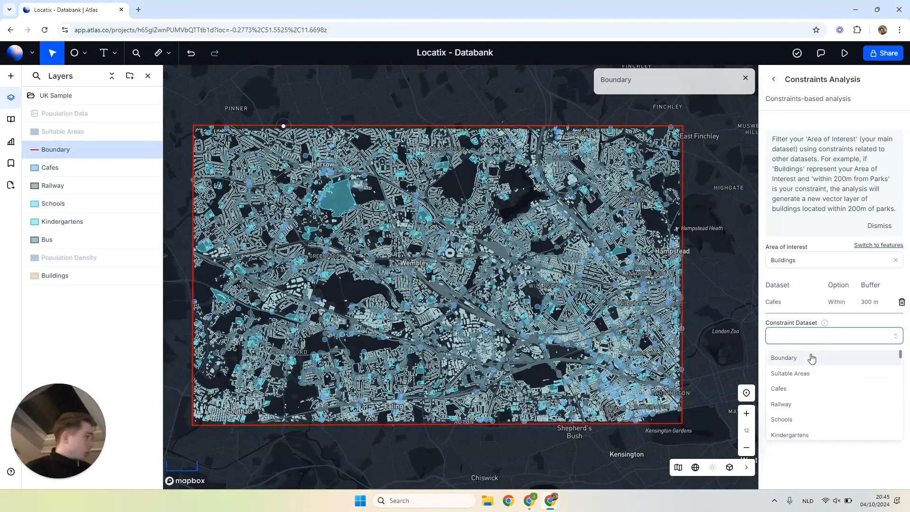
{"action": "left_click", "coordinate": [798, 404]}
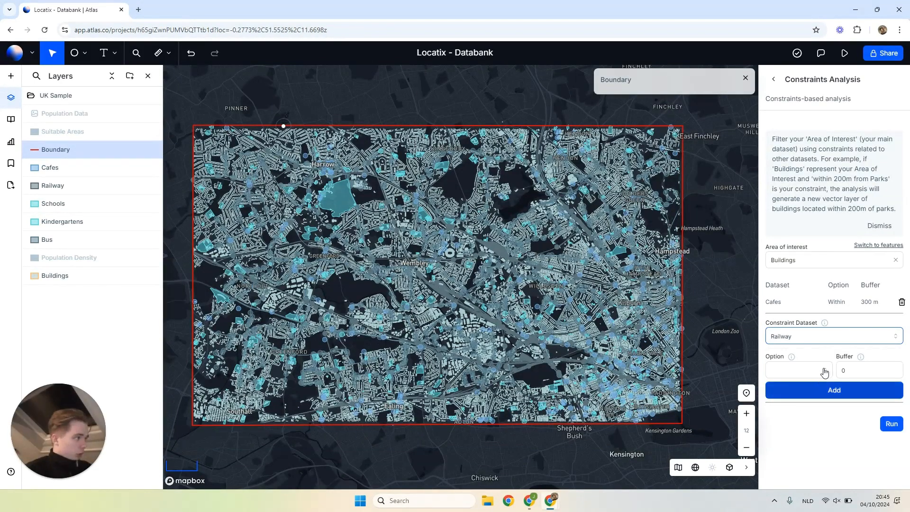
{"action": "left_click", "coordinate": [803, 370]}
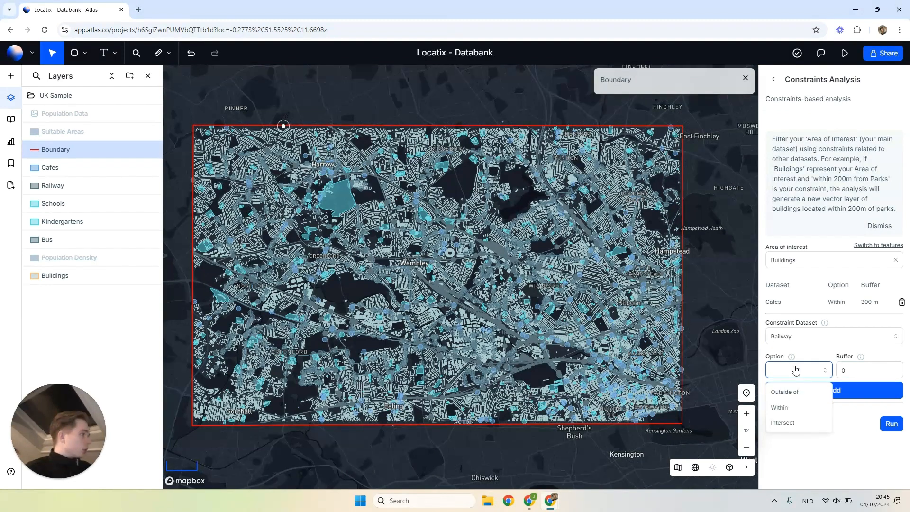
{"action": "left_click", "coordinate": [785, 401]}
{"action": "left_click", "coordinate": [842, 370]}
{"action": "type", "text": "100"}
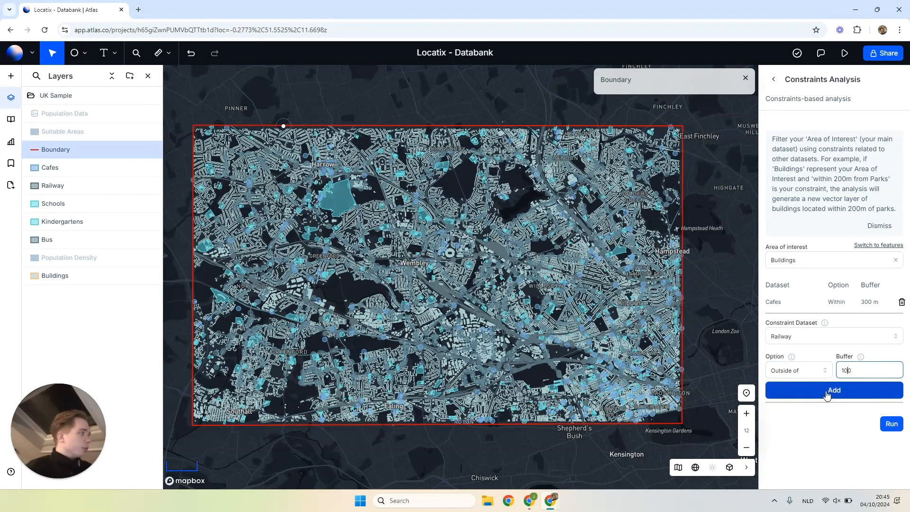
{"action": "left_click", "coordinate": [839, 390]}
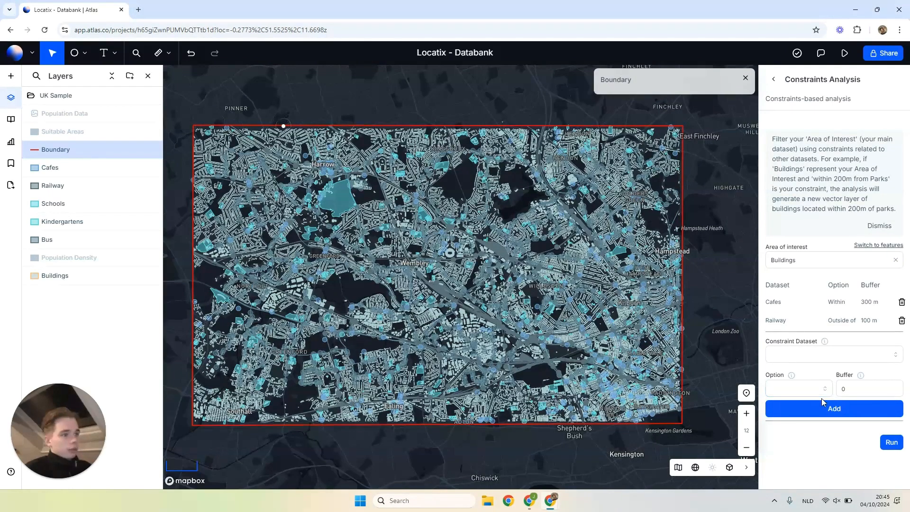
- Add a Schools constraint with the Within option and a 100 m buffer, and delete it from the constraint list
{"action": "left_click", "coordinate": [839, 362]}
{"action": "left_click", "coordinate": [795, 437]}
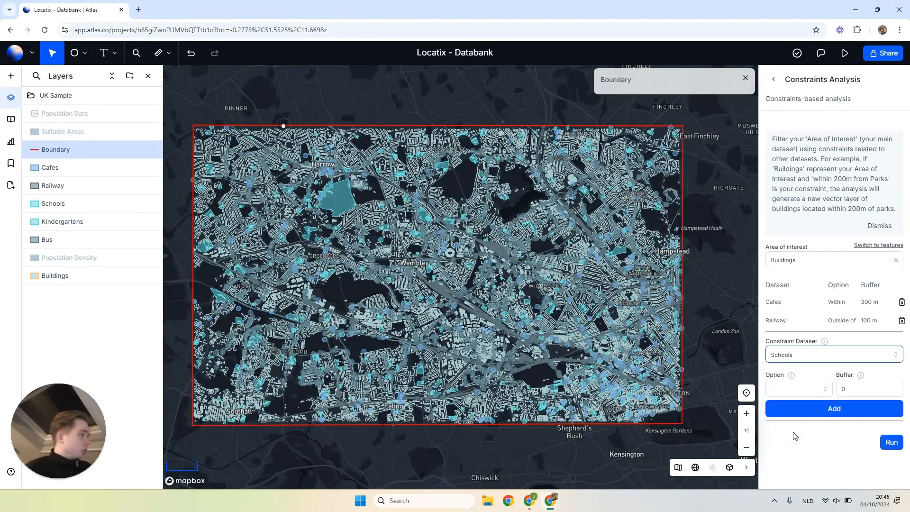
{"action": "left_click", "coordinate": [789, 394]}
{"action": "left_click", "coordinate": [781, 410]}
{"action": "left_click", "coordinate": [840, 389]}
{"action": "type", "text": "100"}
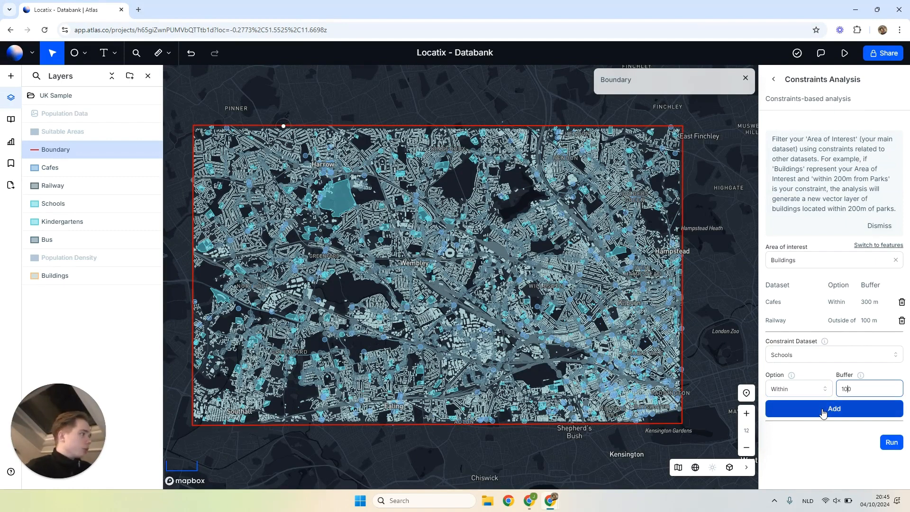
{"action": "left_click", "coordinate": [824, 408]}
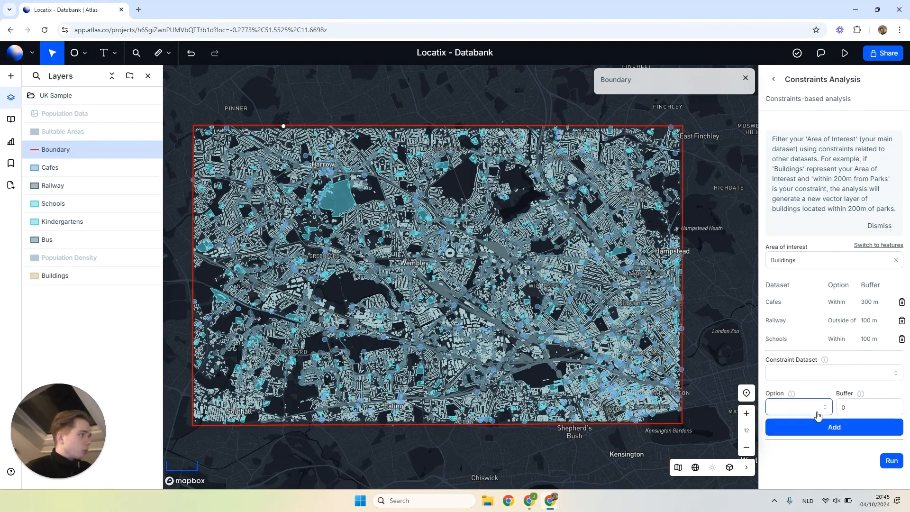
{"action": "left_click", "coordinate": [901, 340]}
- Add a constraint for the Schools dataset with the Within option and a 300 m buffer
{"action": "left_click", "coordinate": [812, 356]}
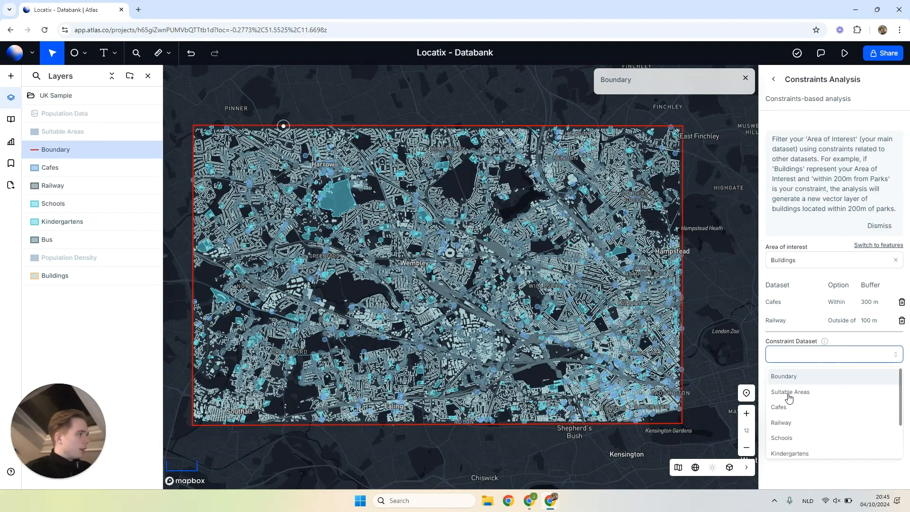
{"action": "left_click", "coordinate": [783, 435]}
{"action": "left_click", "coordinate": [805, 393]}
{"action": "left_click", "coordinate": [795, 423]}
{"action": "left_click", "coordinate": [845, 389]}
{"action": "type", "text": "300"}
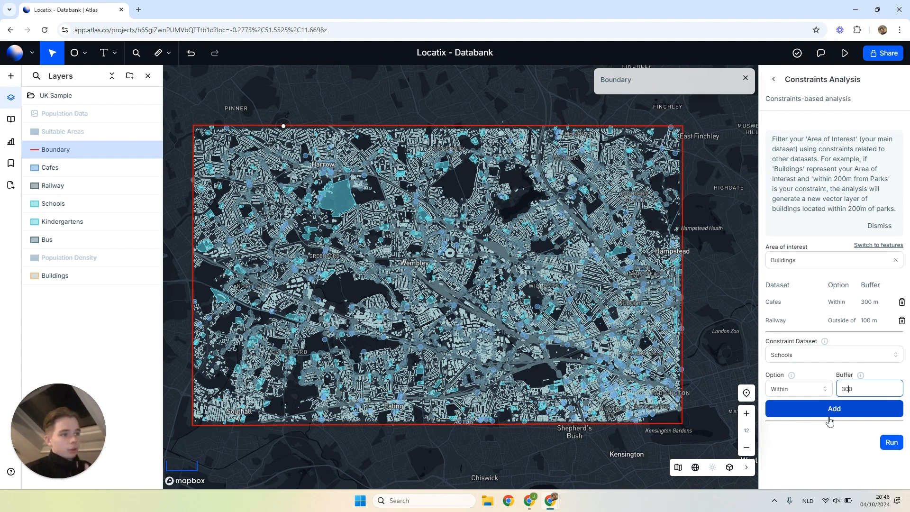
{"action": "left_click", "coordinate": [830, 420]}
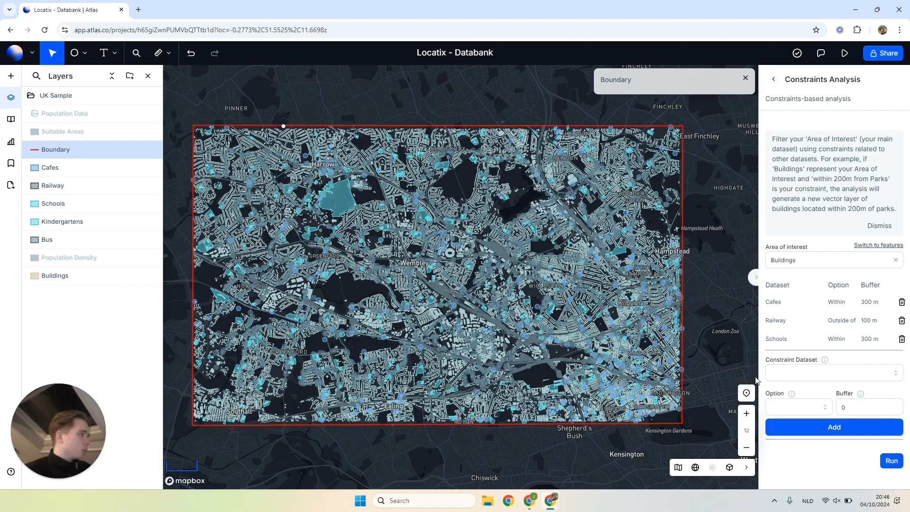
- Add a constraint for the Kindergartens dataset with the Within option and a 1500 m buffer
{"action": "left_click", "coordinate": [801, 378]}
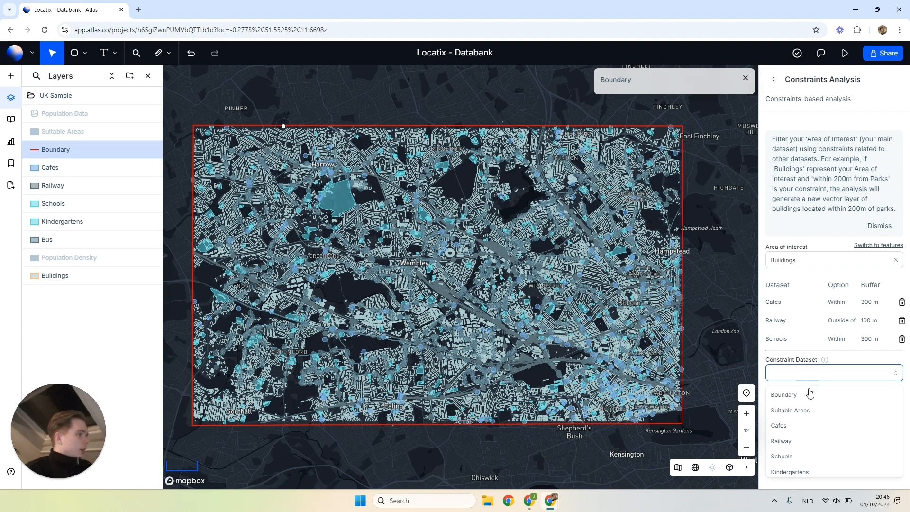
{"action": "scroll", "coordinate": [822, 418], "scroll_direction": "down", "scroll_amount": 2}
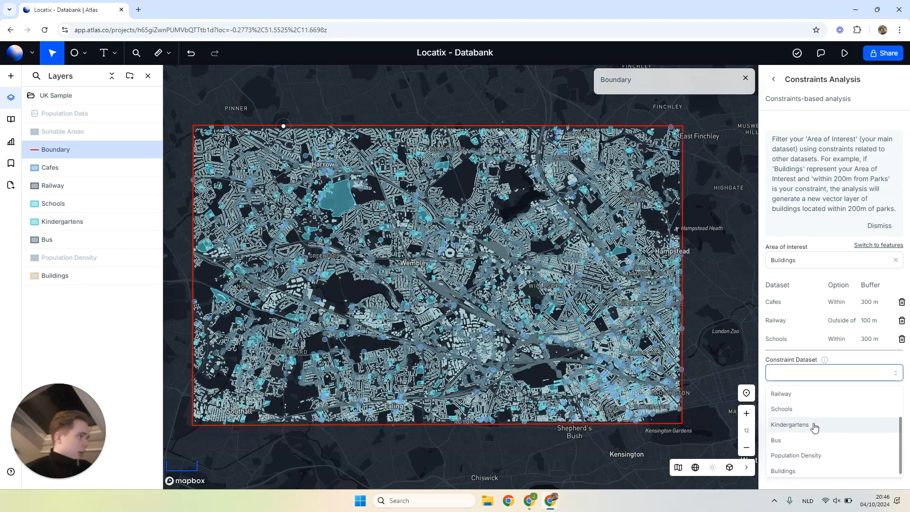
{"action": "left_click", "coordinate": [814, 427]}
{"action": "left_click", "coordinate": [802, 407]}
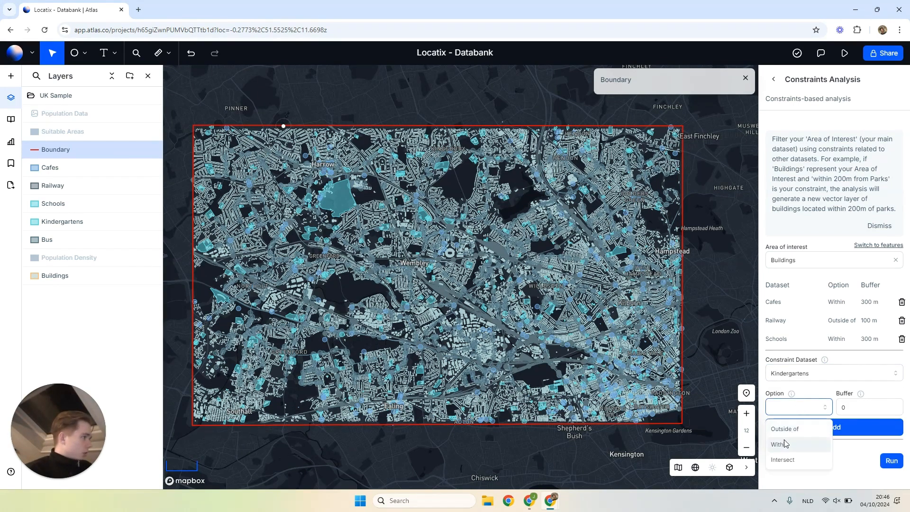
{"action": "left_click", "coordinate": [800, 442]}
{"action": "left_click", "coordinate": [840, 406]}
{"action": "type", "text": "5"}
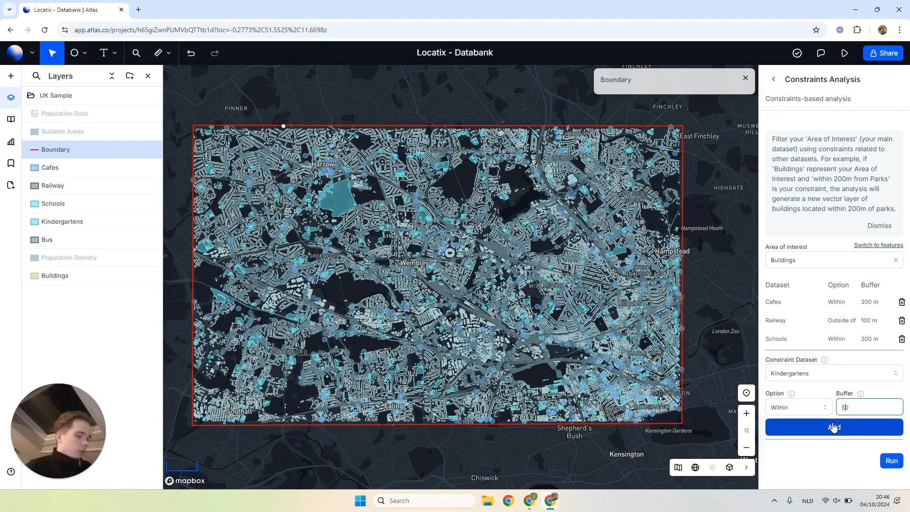
{"action": "type", "text": "0"}
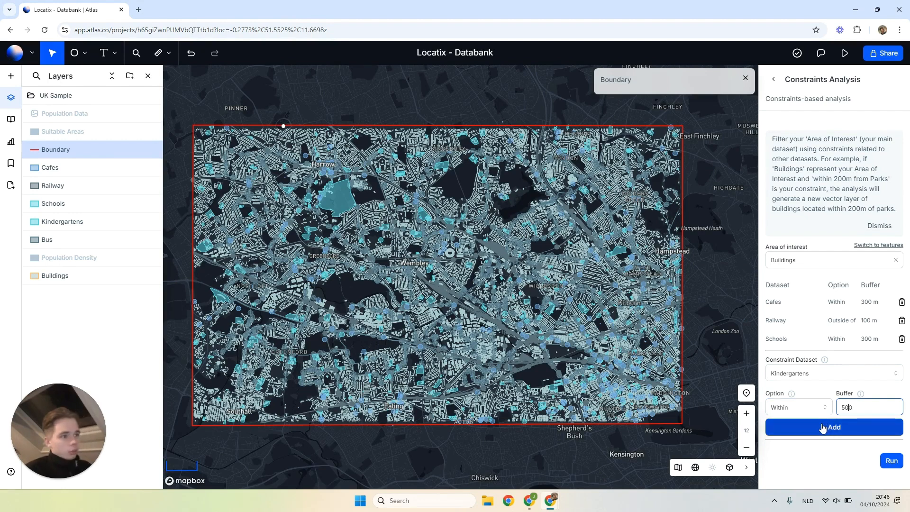
{"action": "key", "text": "Home"}
{"action": "type", "text": "1"}
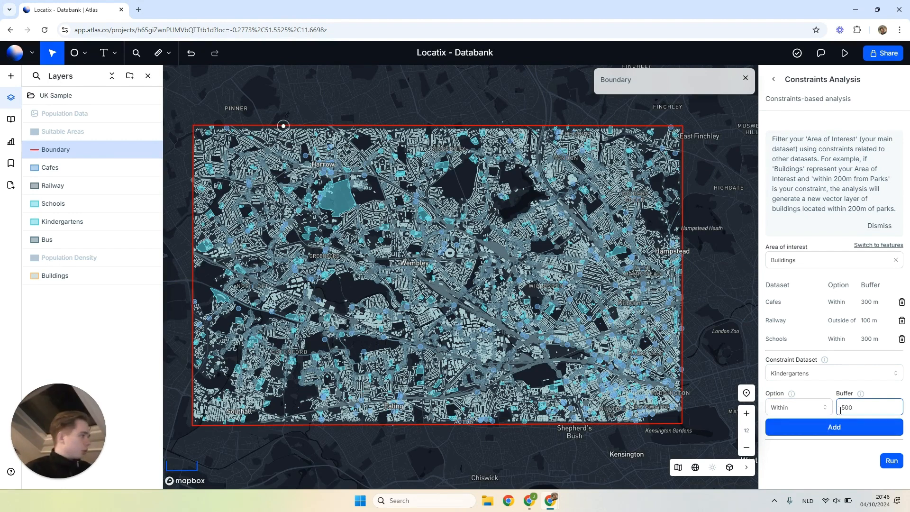
{"action": "left_click", "coordinate": [815, 427]}
- Add a constraint for the Bus dataset with the Within option and a 200 m buffer
{"action": "left_click", "coordinate": [822, 394]}
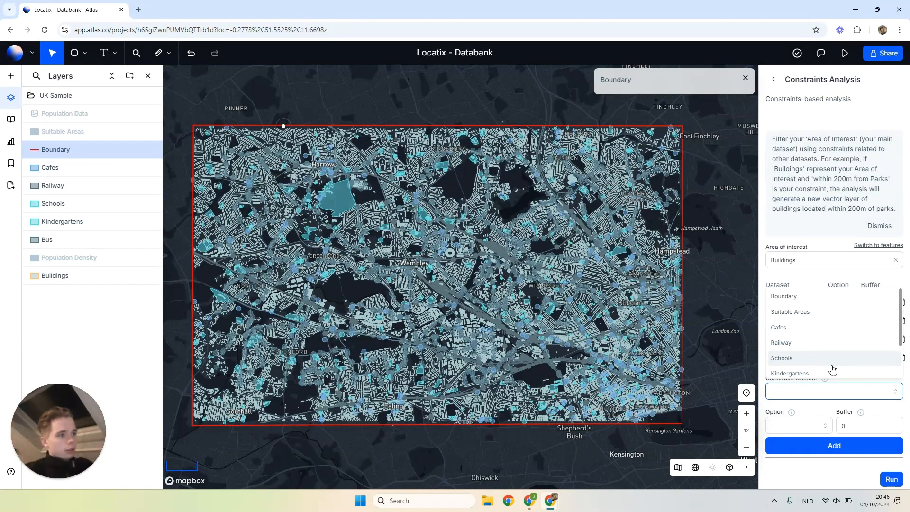
{"action": "scroll", "coordinate": [833, 370], "scroll_direction": "down", "scroll_amount": 2}
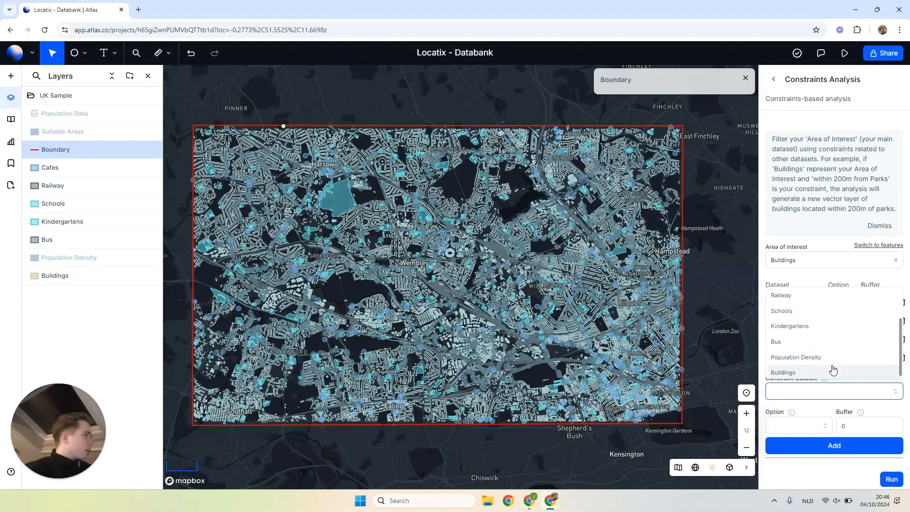
{"action": "left_click", "coordinate": [832, 347]}
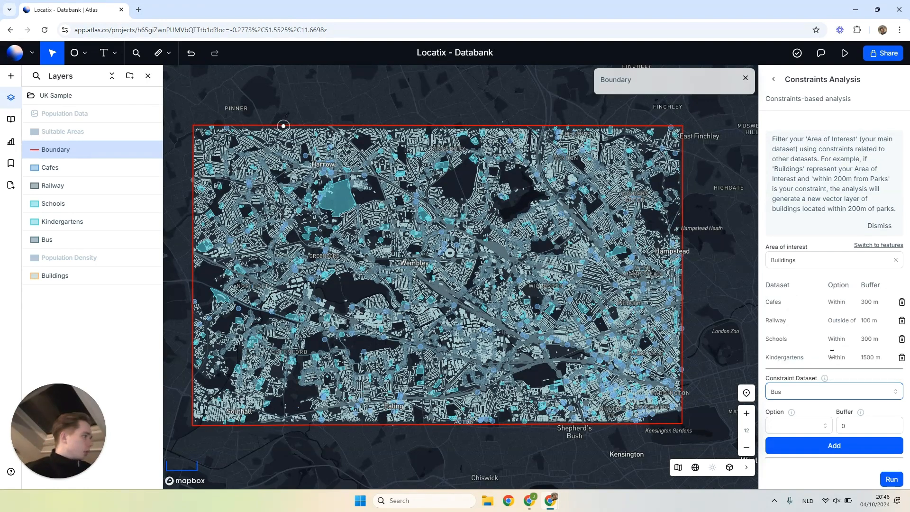
{"action": "left_click", "coordinate": [805, 426]}
{"action": "left_click", "coordinate": [781, 467]}
{"action": "left_click", "coordinate": [841, 425]}
{"action": "type", "text": "1"}
{"action": "key", "text": "BackSpace"}
{"action": "type", "text": "20"}
{"action": "left_click", "coordinate": [837, 442]}
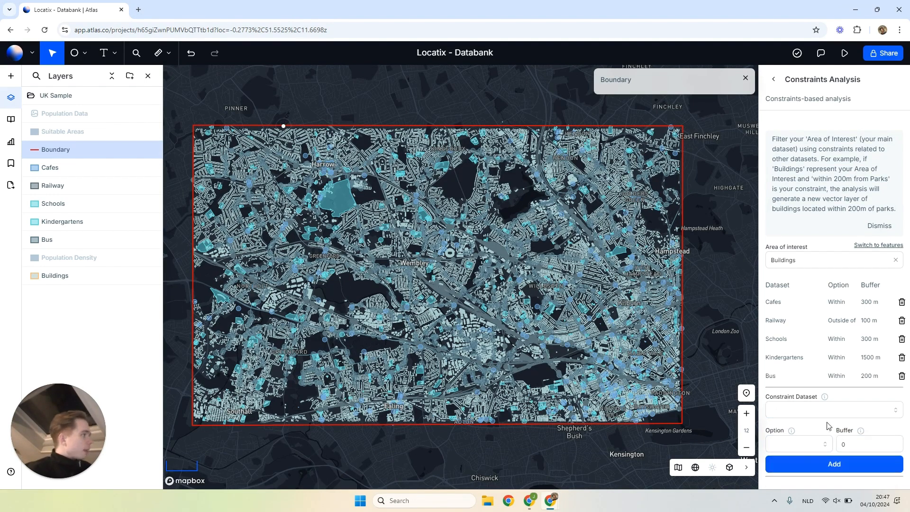
{"action": "scroll", "coordinate": [817, 394], "scroll_direction": "down", "scroll_amount": 1}
{"action": "left_click", "coordinate": [816, 393]}
{"action": "scroll", "coordinate": [820, 365], "scroll_direction": "down", "scroll_amount": 3}
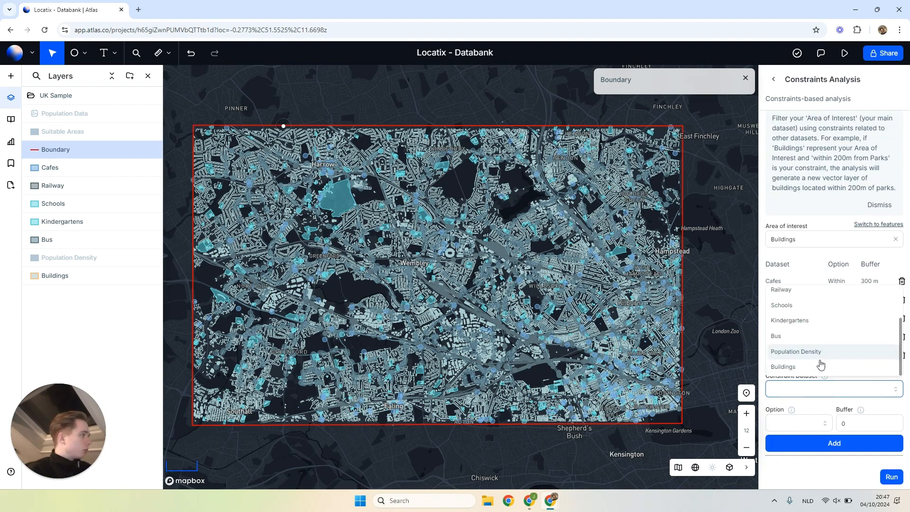
{"action": "left_click", "coordinate": [806, 407]}
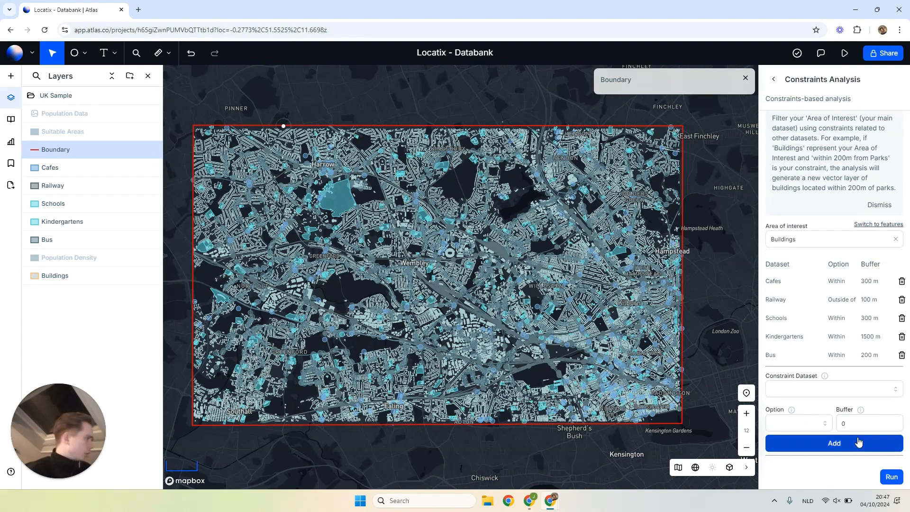
- Run the constraints analysis on the Buildings area of interest with the five listed constraints
{"action": "left_click", "coordinate": [893, 478]}
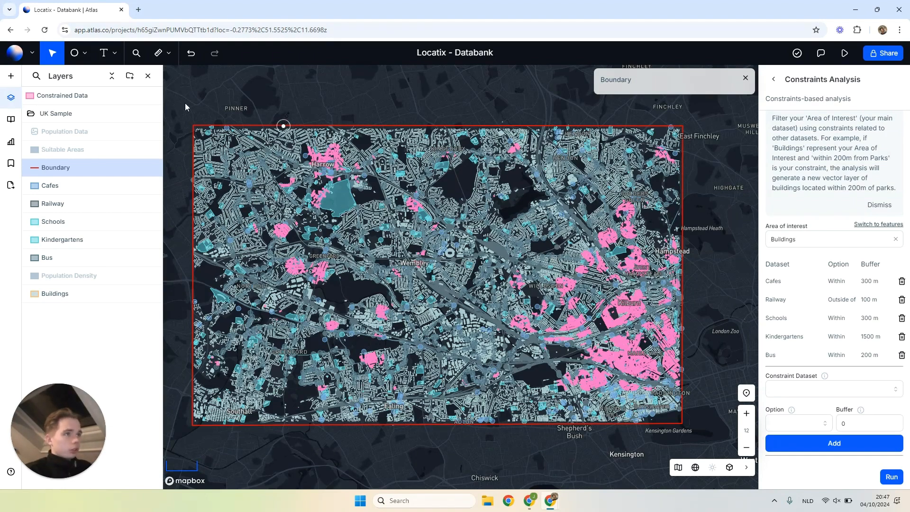
- Hide the Boundary, Cafes, Railway, Schools, Kindergartens, Bus and Buildings layers to isolate the Constrained Data layer on the map
{"action": "left_click", "coordinate": [135, 168]}
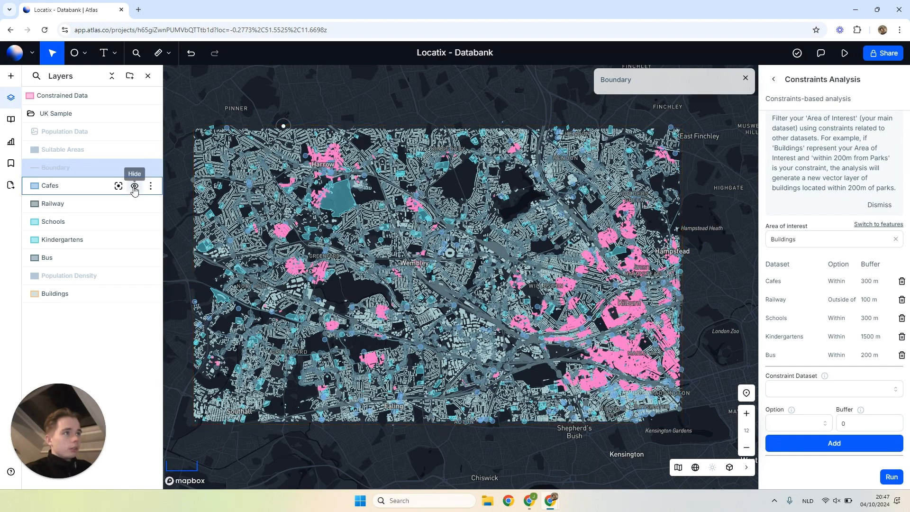
{"action": "left_click", "coordinate": [135, 186]}
{"action": "left_click", "coordinate": [135, 205]}
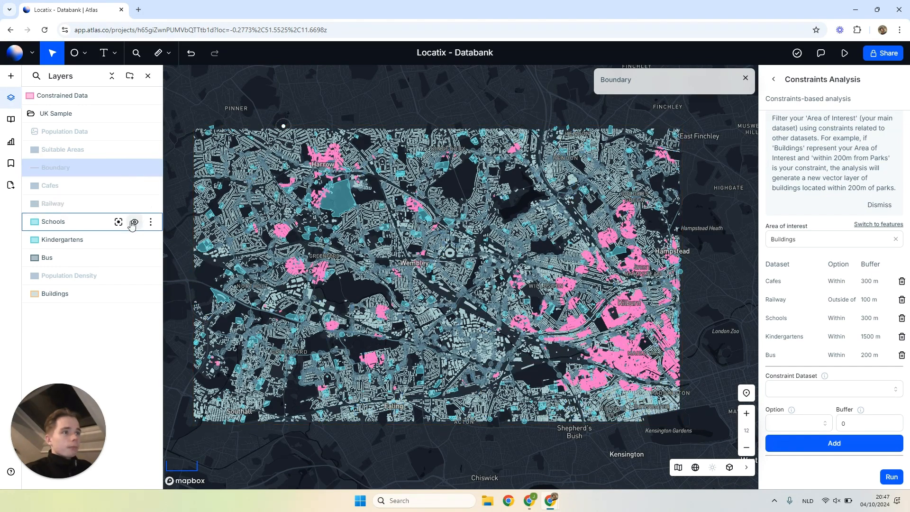
{"action": "left_click", "coordinate": [135, 222]}
{"action": "left_click", "coordinate": [133, 240]}
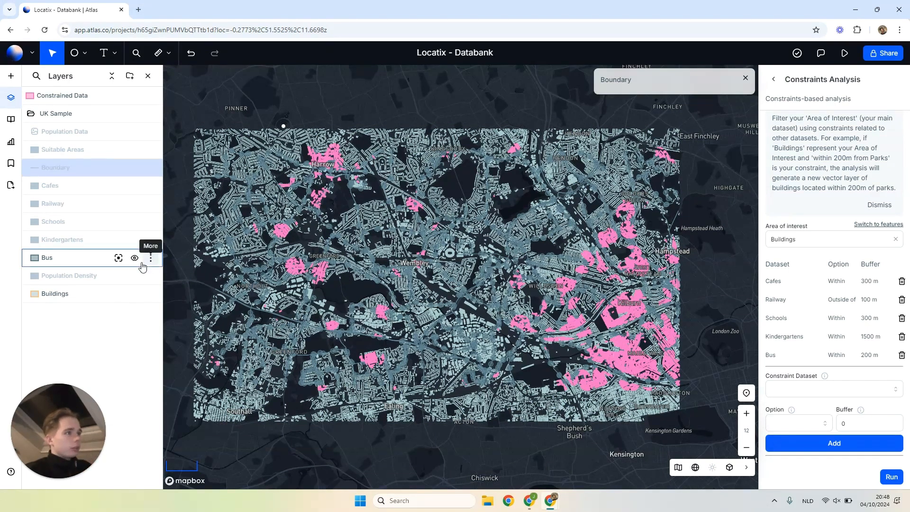
{"action": "left_click", "coordinate": [135, 258]}
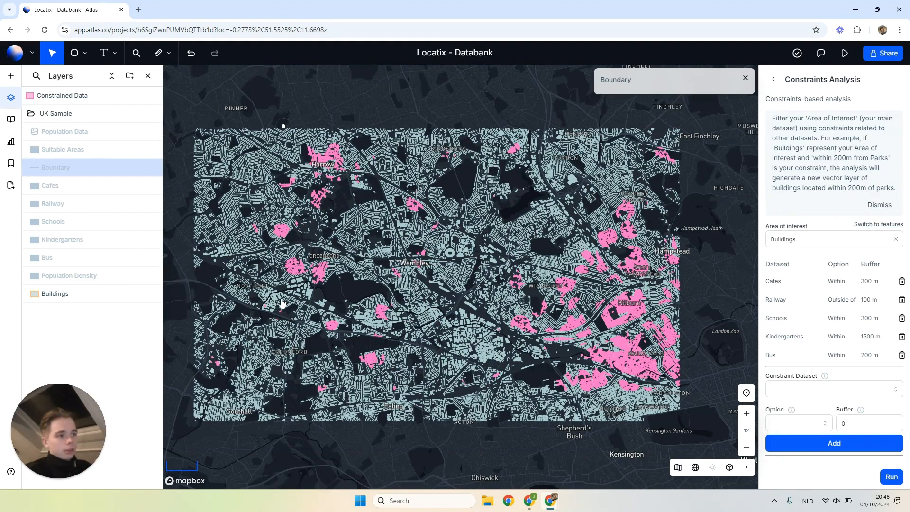
{"action": "left_click", "coordinate": [135, 294]}
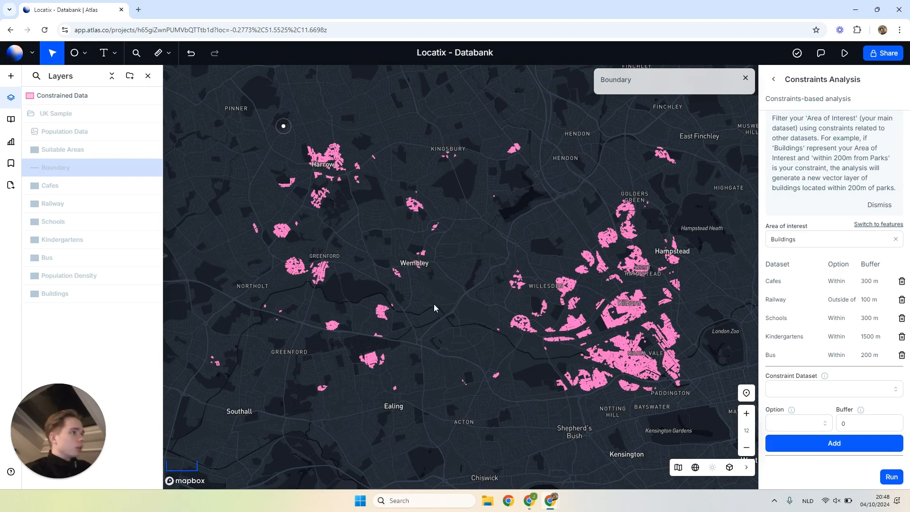
{"action": "scroll", "coordinate": [584, 311], "scroll_direction": "up", "scroll_amount": 5}
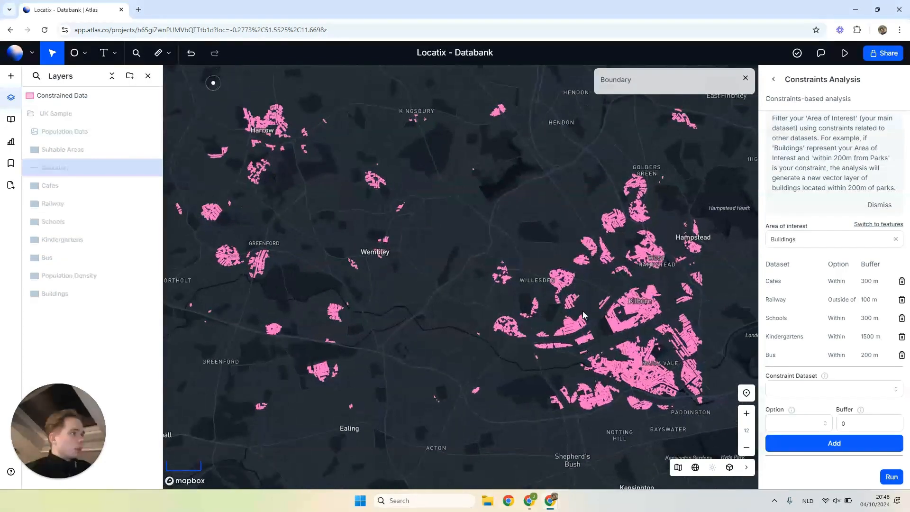